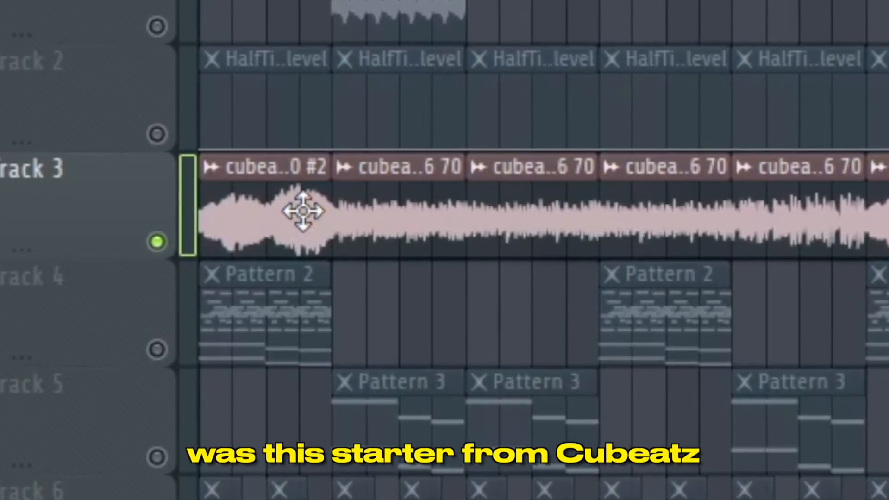
Step: Inspect the channel settings of the first cubeatz starter clip on Track 3, and close them
double_click(303, 210)
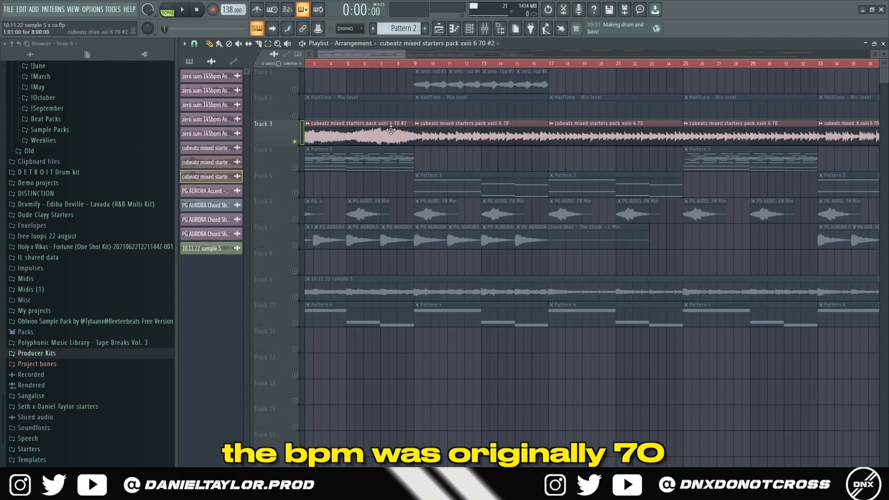
scroll(359, 201, "down", 2)
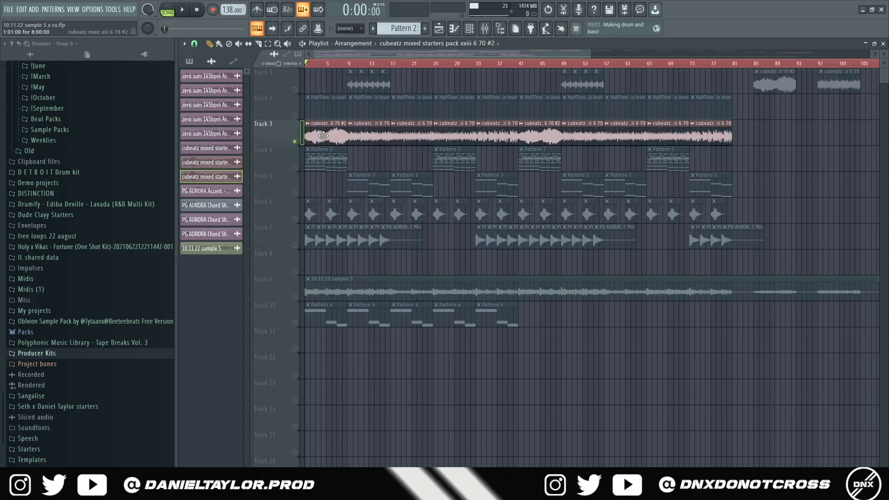
double_click(341, 138)
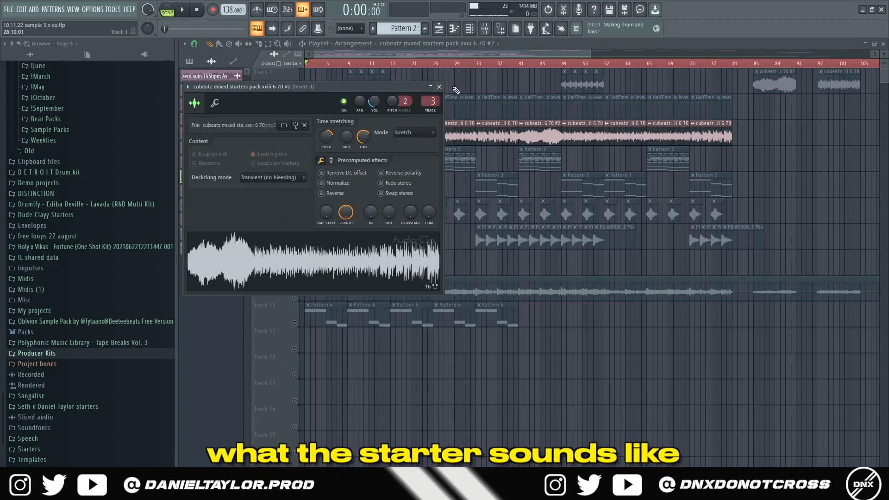
left_click(439, 86)
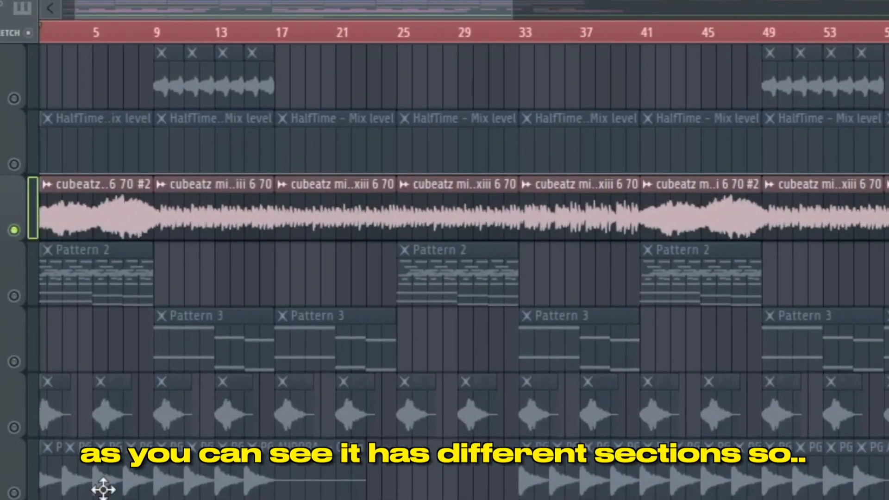
Step: Play the cubeatz starter on Track 3 from its first section
scroll(103, 490, "up", 3)
left_click_drag(235, 16, 225, 65)
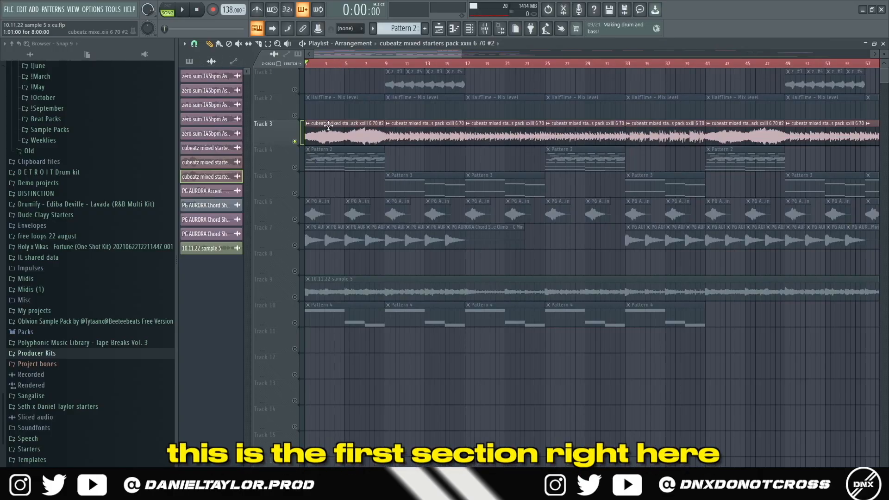
key("space")
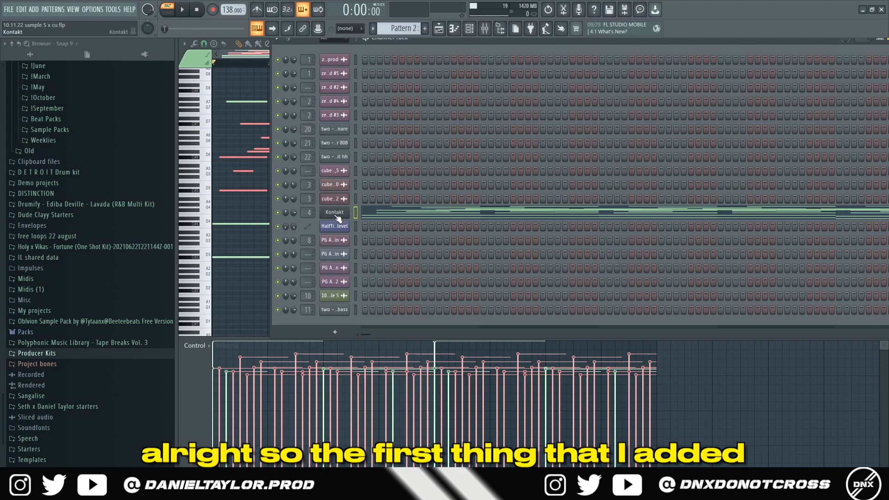
Step: Examine the Kontakt notes of Pattern 2, selecting the row of top notes around A7 and G7
left_click(337, 216)
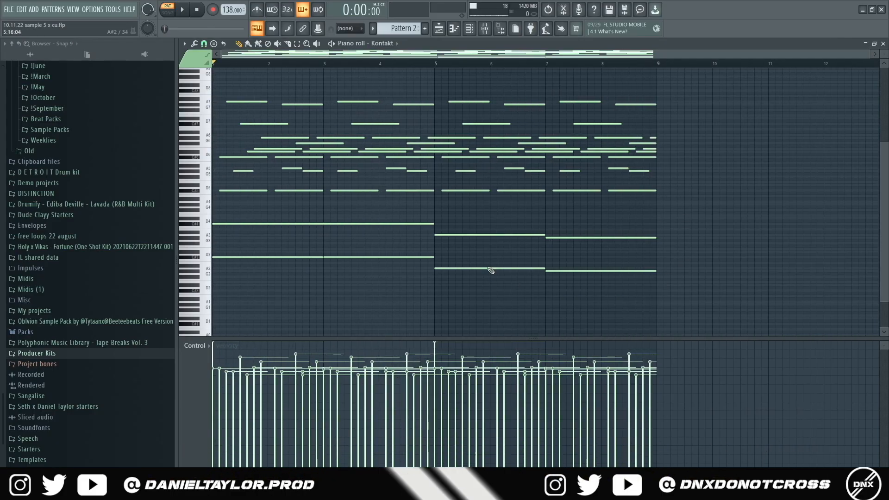
left_click_drag(690, 83, 212, 331)
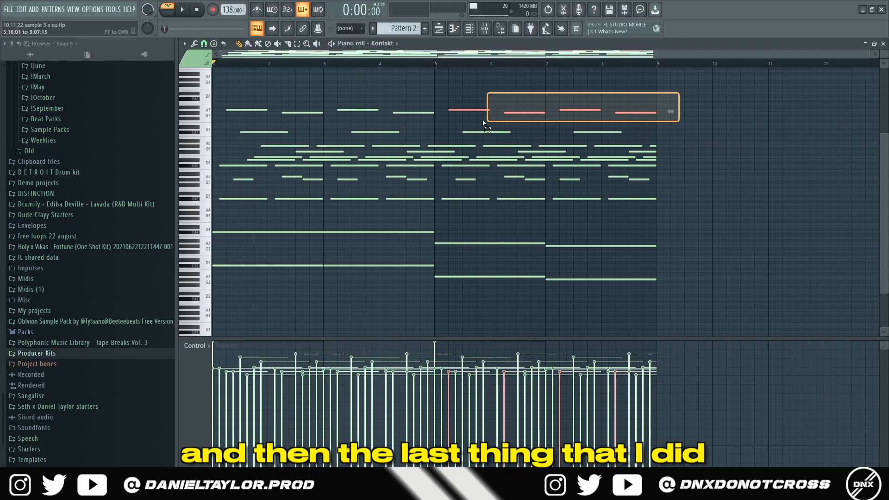
left_click_drag(483, 121, 200, 118)
scroll(215, 205, "up", 2)
scroll(226, 222, "down", 1)
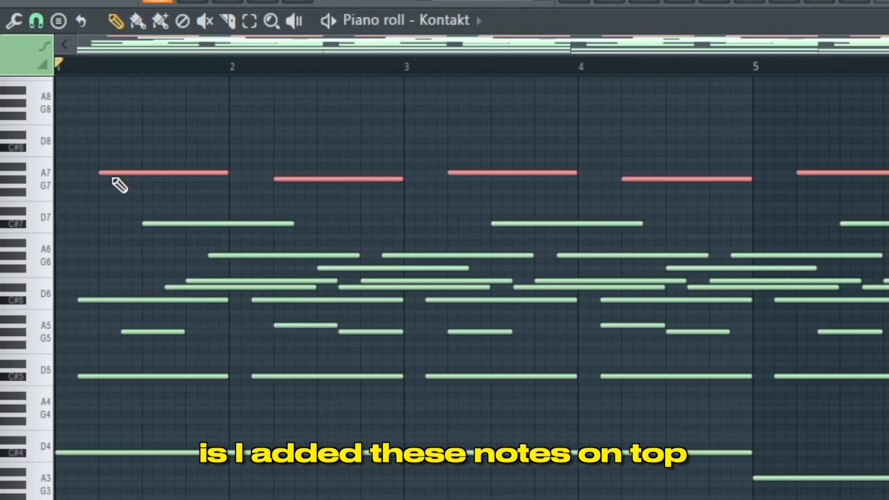
left_click(92, 198)
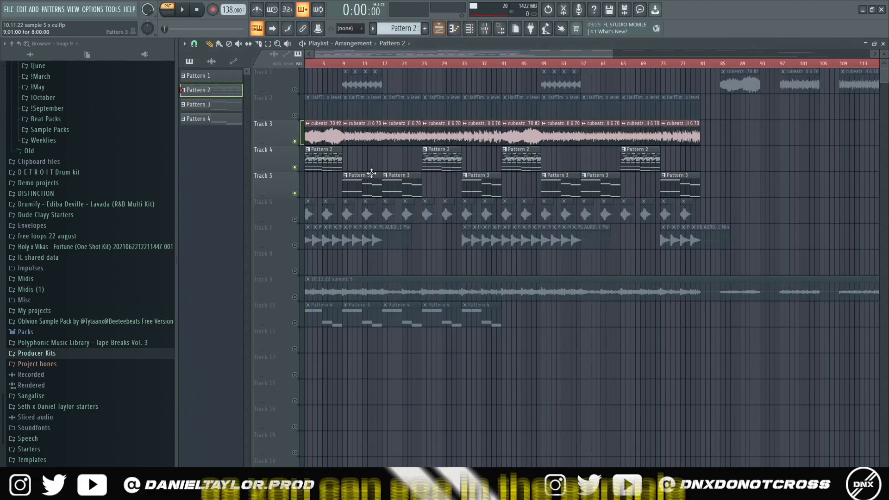
Step: Review Pattern 3's sustained notes and the Crystalline effect on mixer insert 4, with playback of the piano
double_click(356, 183)
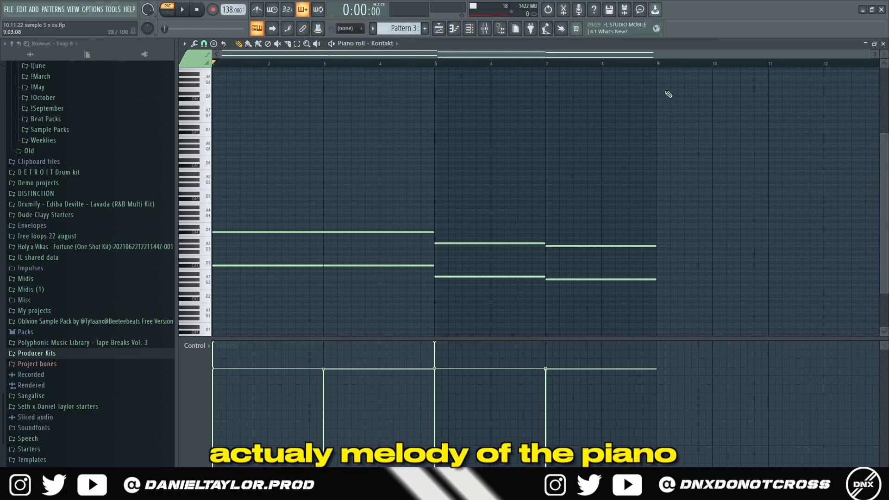
left_click(447, 30)
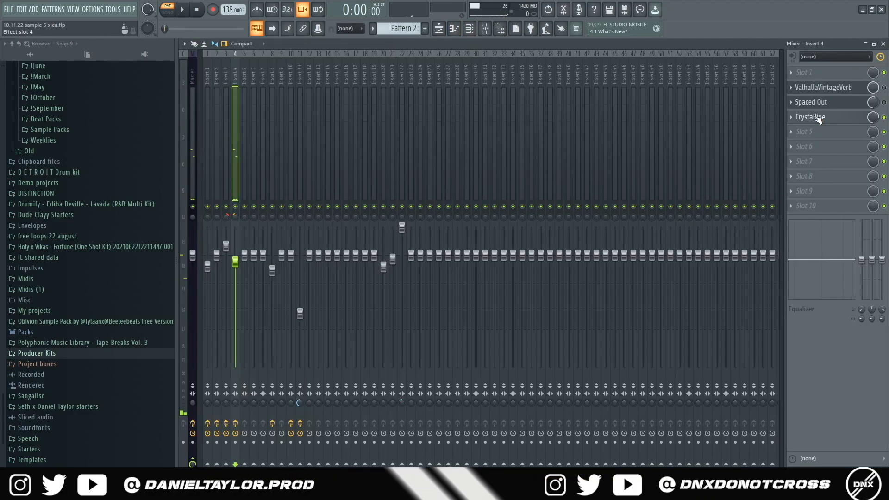
left_click(811, 117)
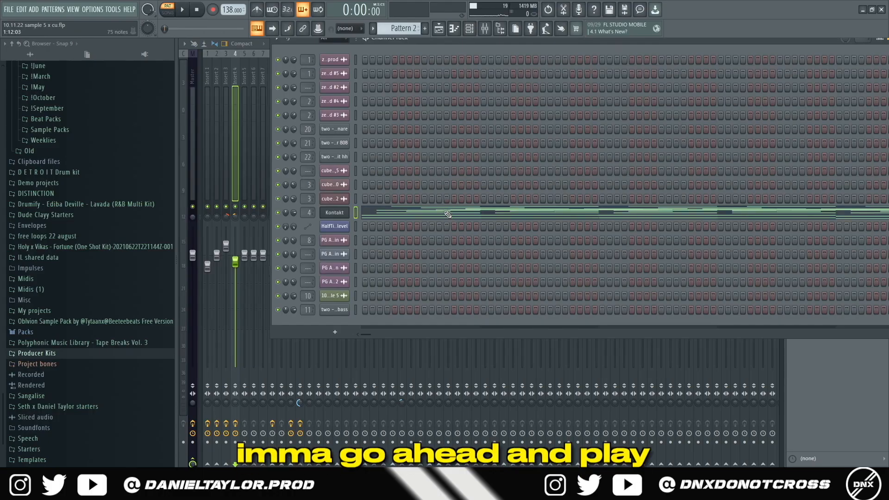
key("space")
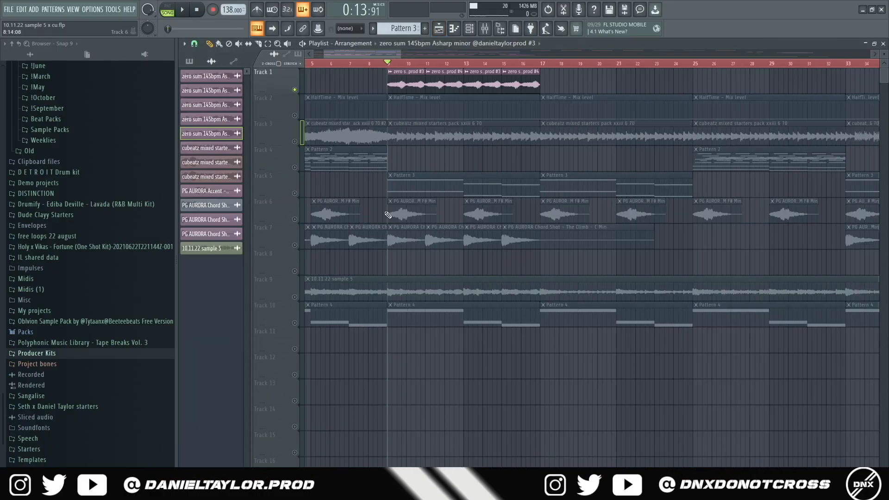
Step: Examine the zero sum sample clips on Track 1 between bars 9 and 17, opening one clip's settings
scroll(380, 217, "down", 2)
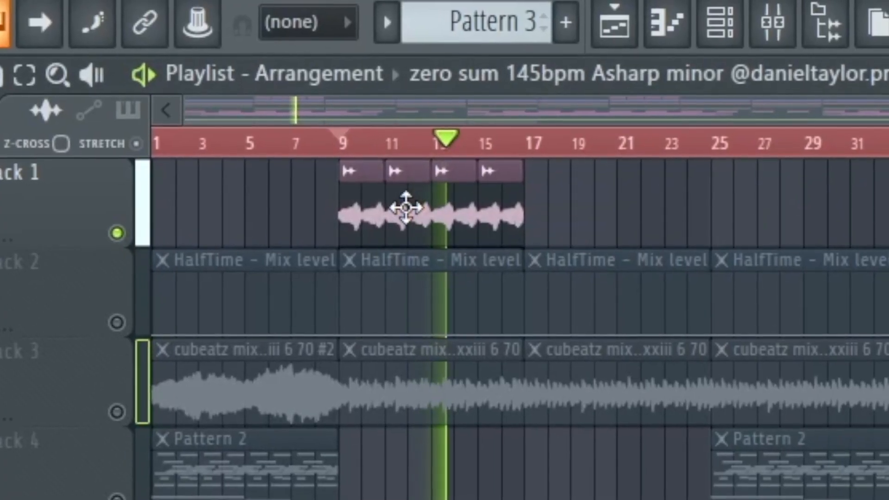
double_click(383, 86)
left_click(653, 268)
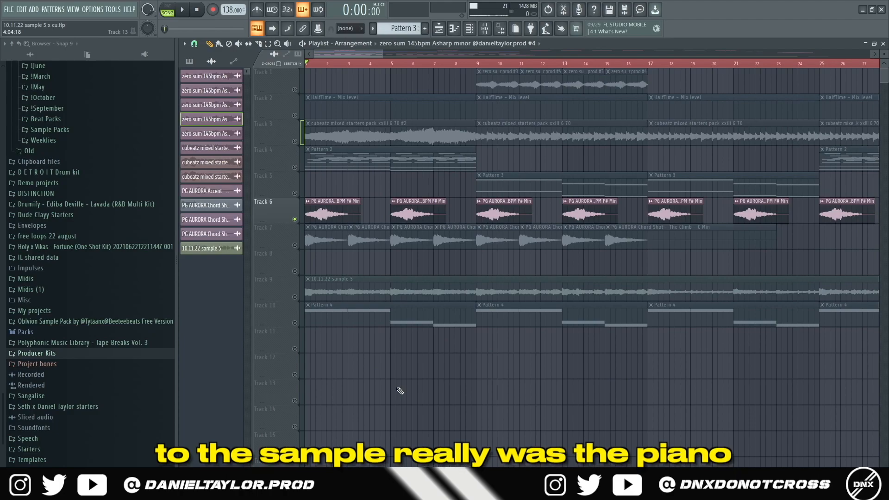
Step: Review the PG AURORA accent clips on Track 6 with their ShaperBox2 panning, and play them
scroll(405, 401, "down", 3)
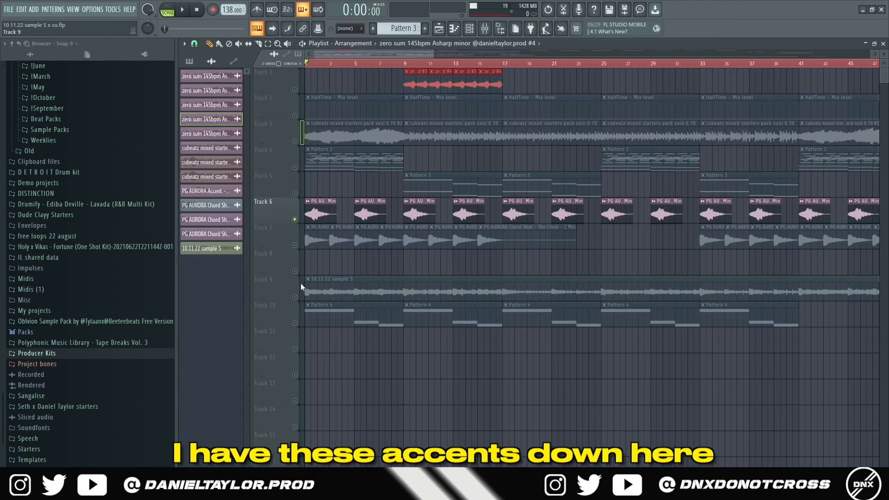
scroll(301, 283, "up", 2)
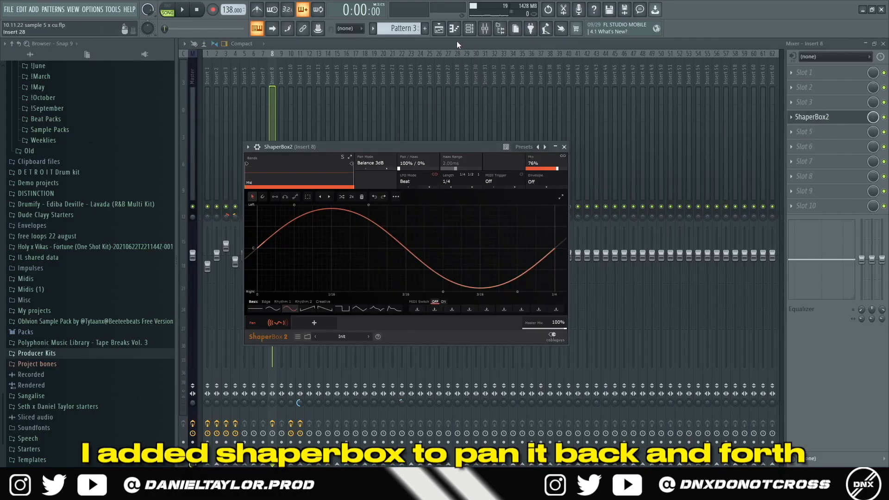
key("F5")
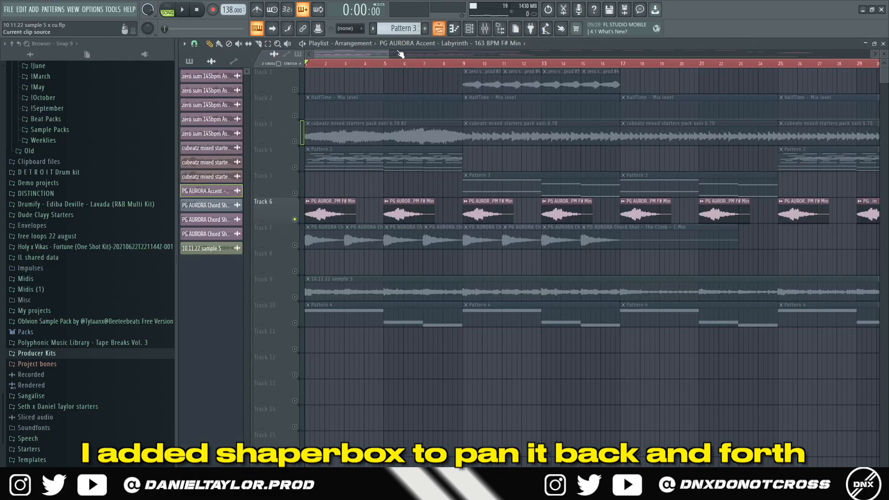
scroll(328, 70, "down", 1)
key("space")
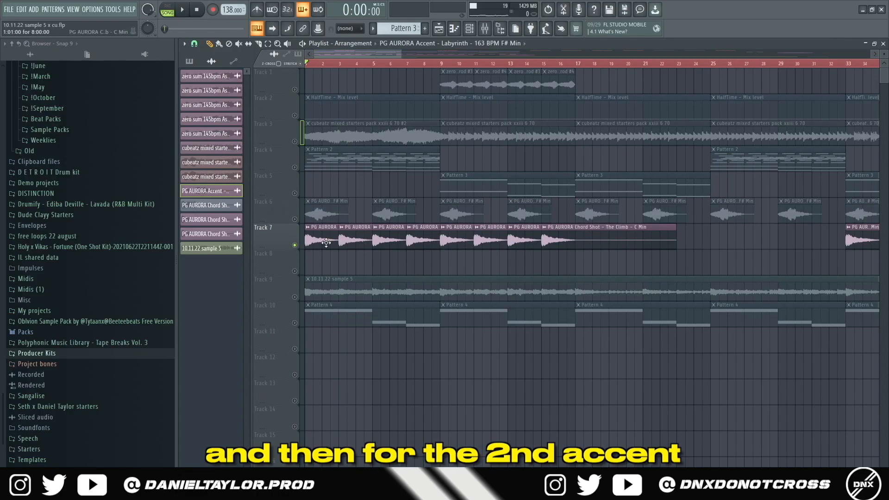
Step: Inspect the chord shot clip on Track 7, and play the Armstrong bass notes of Pattern 4
double_click(326, 242)
left_click_drag(441, 311, 498, 251)
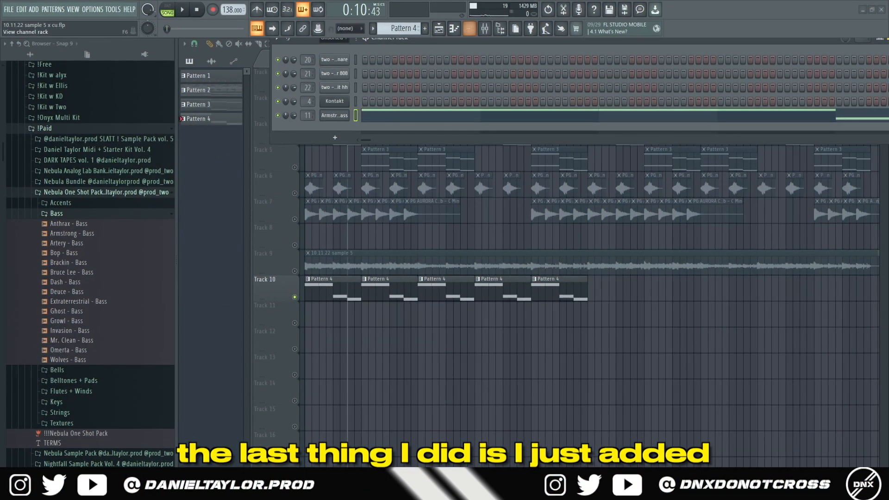
left_click(469, 29)
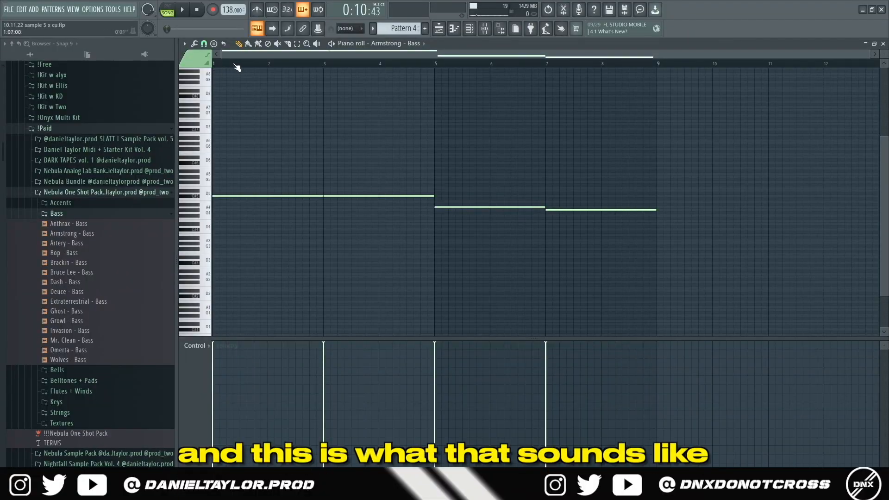
key("space")
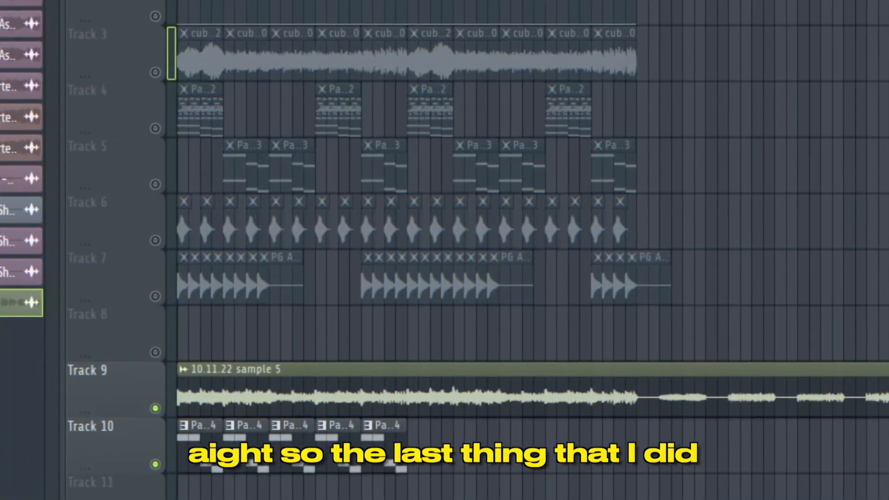
Step: Select all the clips in the arrangement, from the first sections through the separate stems after bar 81
left_click_drag(647, 1, 176, 309)
left_click_drag(171, 306, 171, 307)
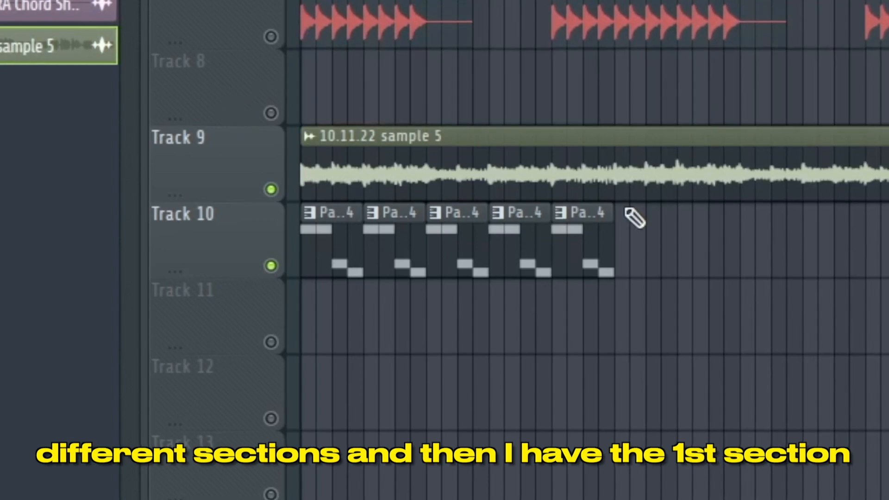
left_click_drag(694, 209, 273, 278)
left_click_drag(625, 245, 887, 278)
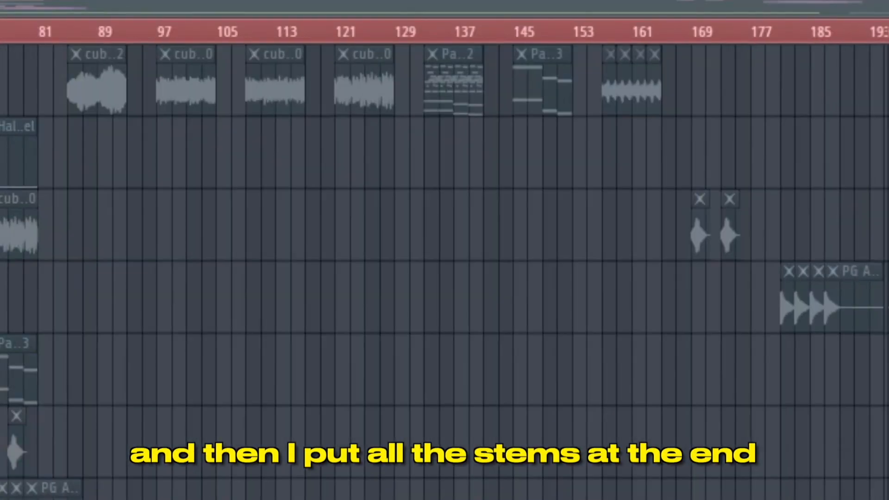
left_click_drag(880, 44, 80, 343)
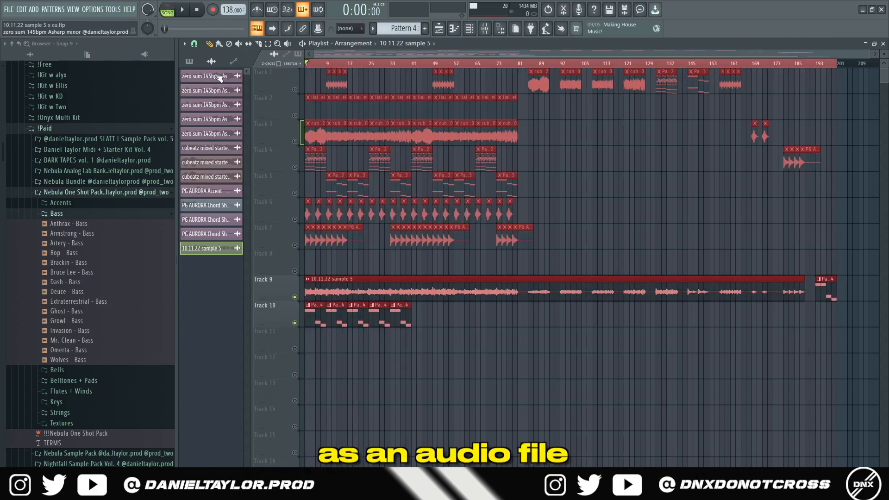
Step: Open the 10.11.22 sample 5 audio clip's settings and raise its time-stretching pitch
double_click(436, 287)
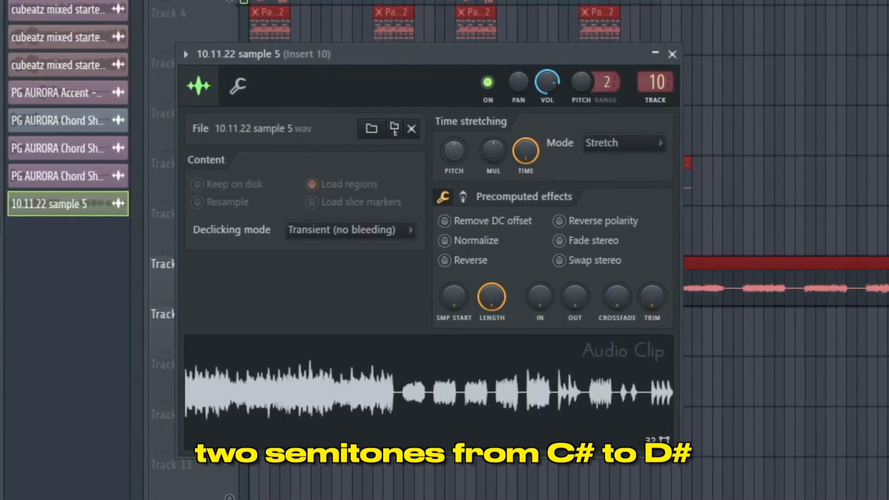
left_click_drag(454, 151, 454, 137)
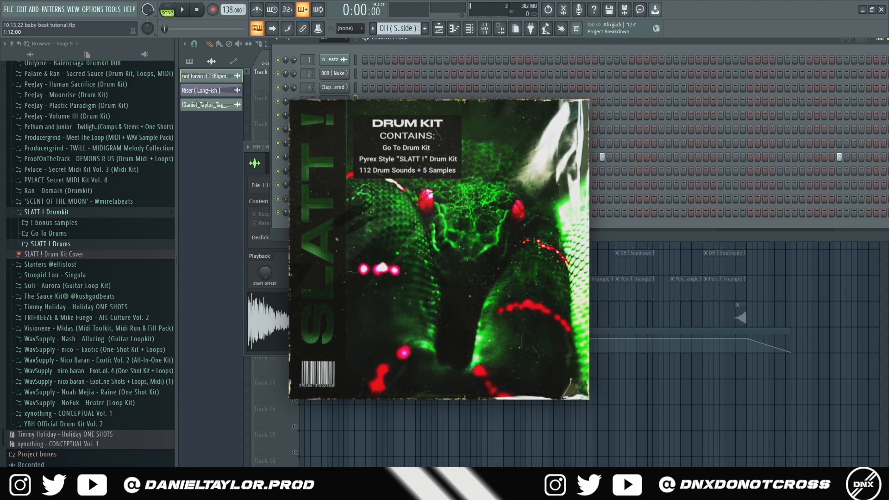
Step: Browse the Go To Drums and SLATT ! Drums folders of the SLATT ! Drumkit, collapsing each after viewing
left_click(46, 233)
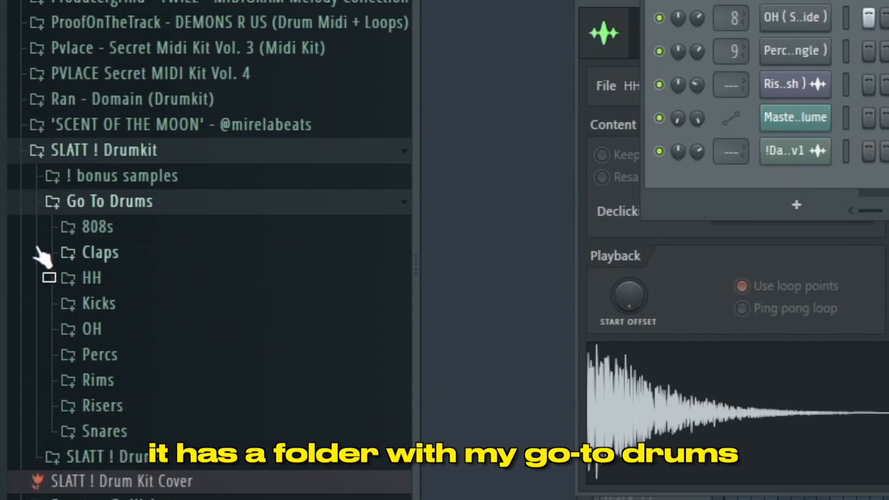
left_click(164, 206)
left_click(139, 227)
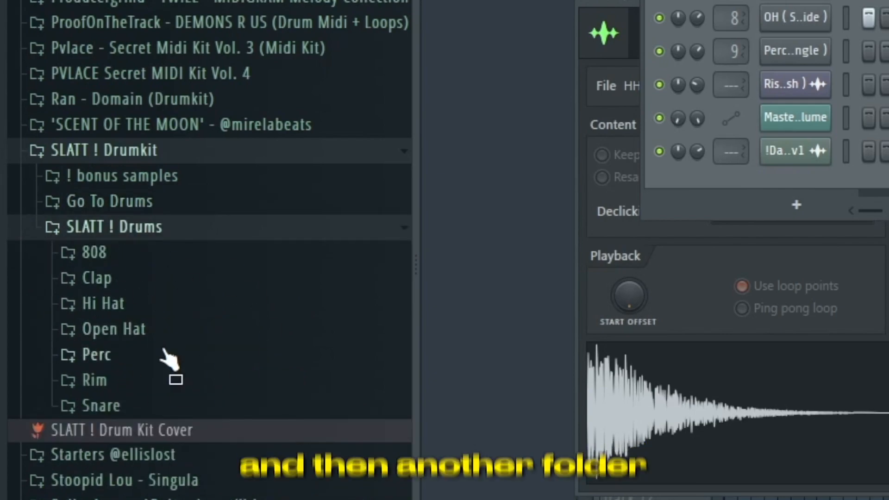
left_click(152, 227)
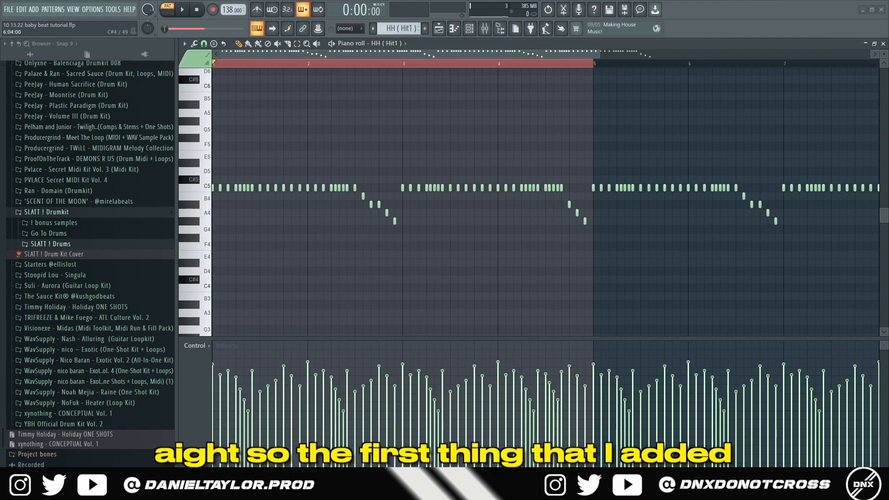
Step: Examine the HH ( Hit1 ) hi-hat notes, including the descending runs below C5, and play the pattern
scroll(449, 296, "down", 2)
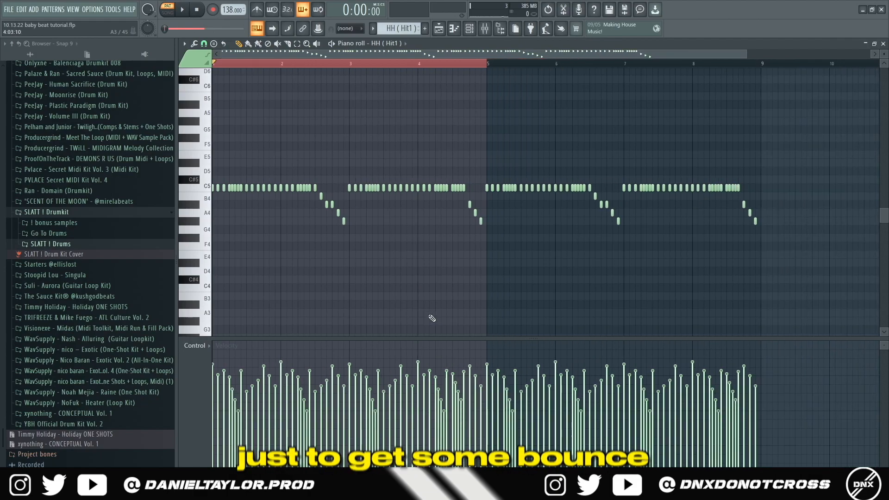
scroll(582, 191, "down", 4)
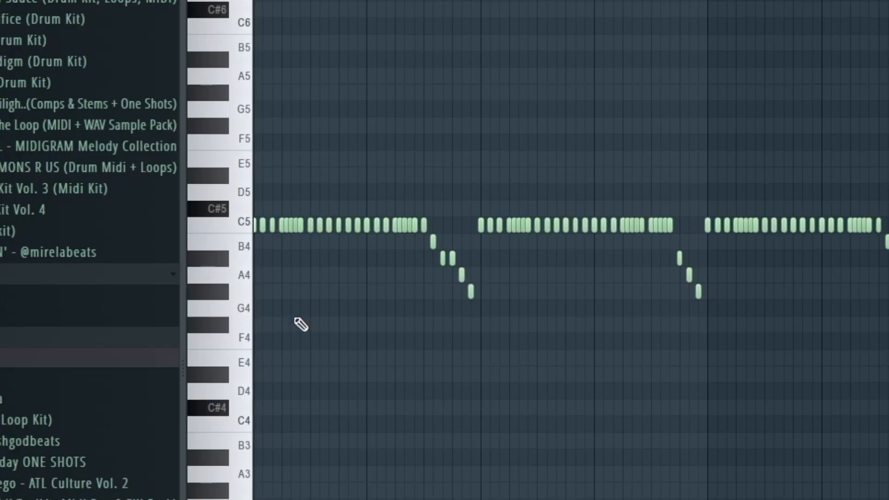
scroll(234, 236, "up", 6)
scroll(378, 28, "left", 2)
left_click_drag(346, 208, 461, 242)
scroll(700, 287, "down", 2)
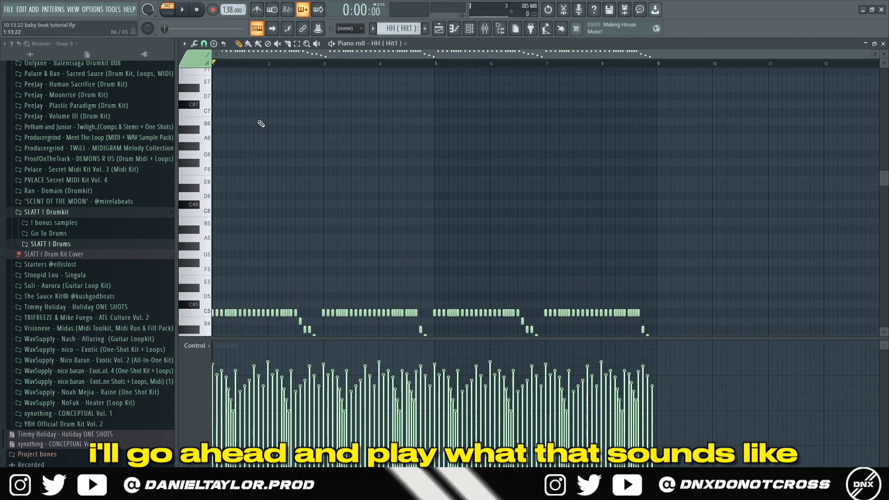
scroll(255, 132, "down", 3)
key("space")
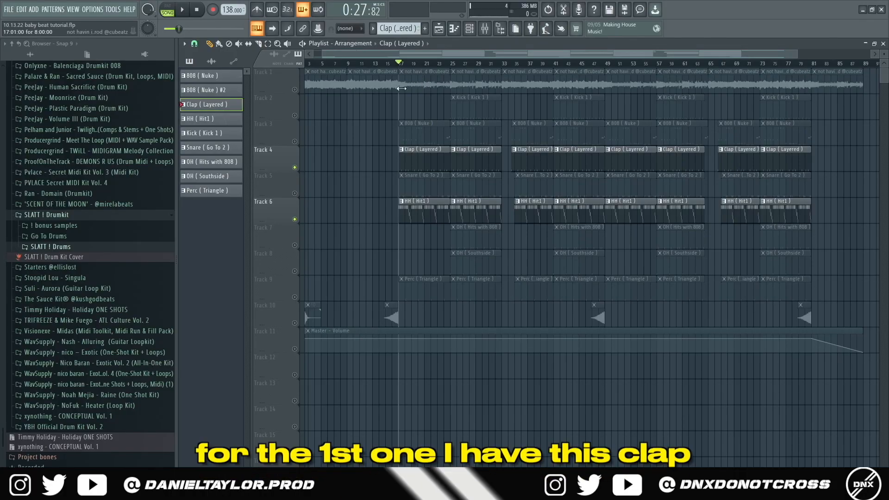
Step: Examine the notes of the Clap ( Layered ) and Snare ( Go To 2 ) patterns
double_click(419, 168)
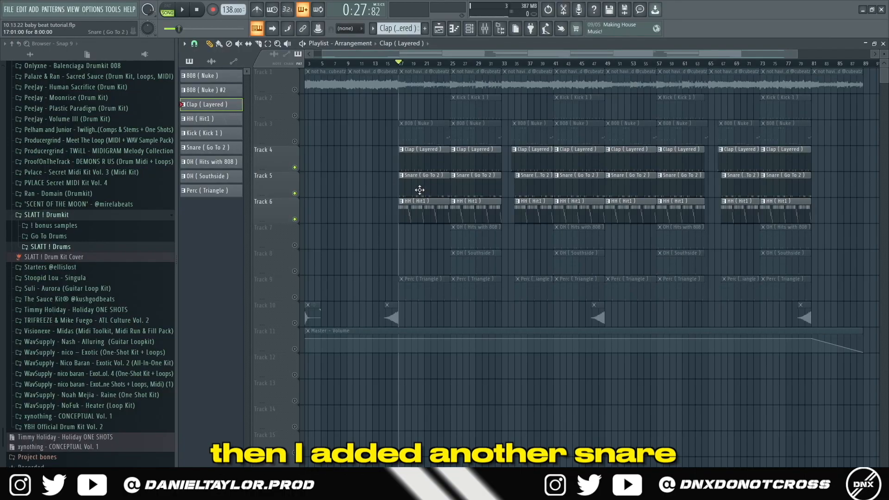
double_click(420, 189)
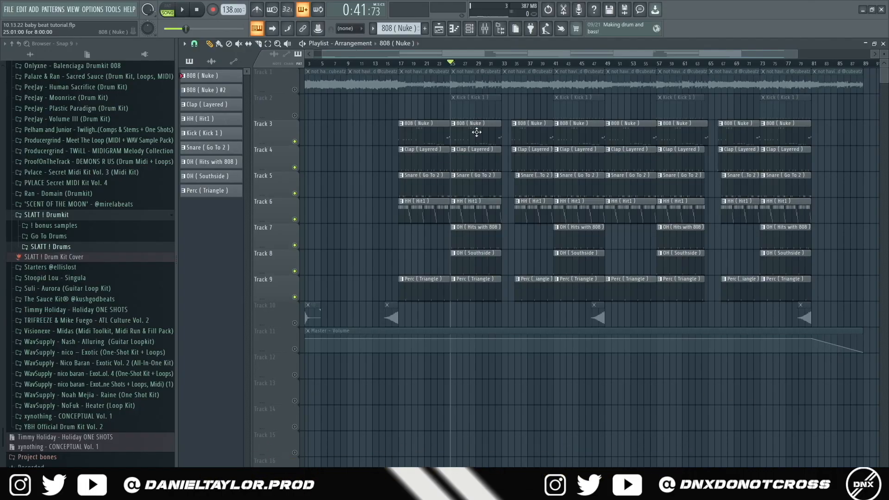
Step: Examine the 808 ( Nuke ) notes in the piano roll, selecting the high D#6 notes around bar 4
double_click(477, 132)
scroll(393, 254, "left", 4)
scroll(352, 299, "up", 1)
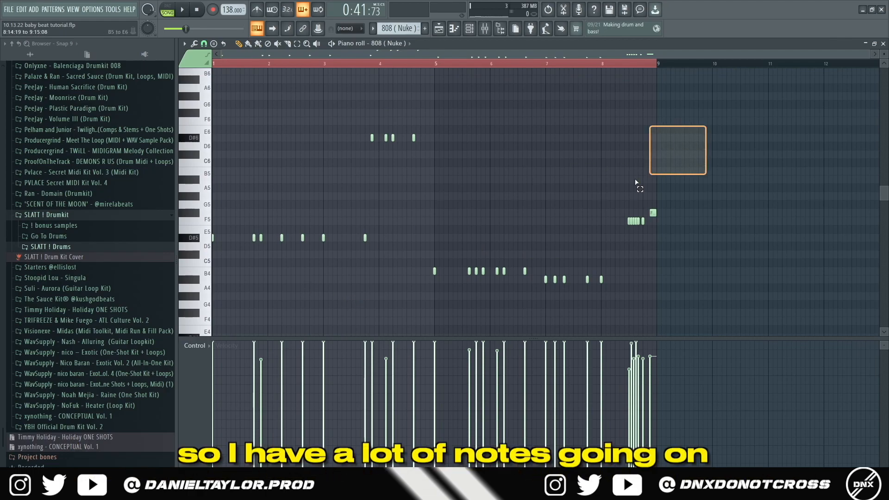
left_click_drag(673, 163, 213, 252)
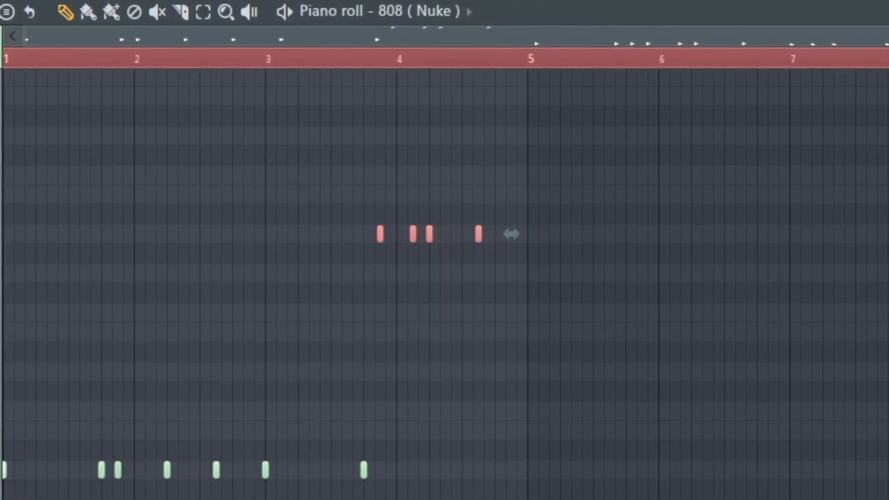
left_click_drag(244, 327, 827, 13)
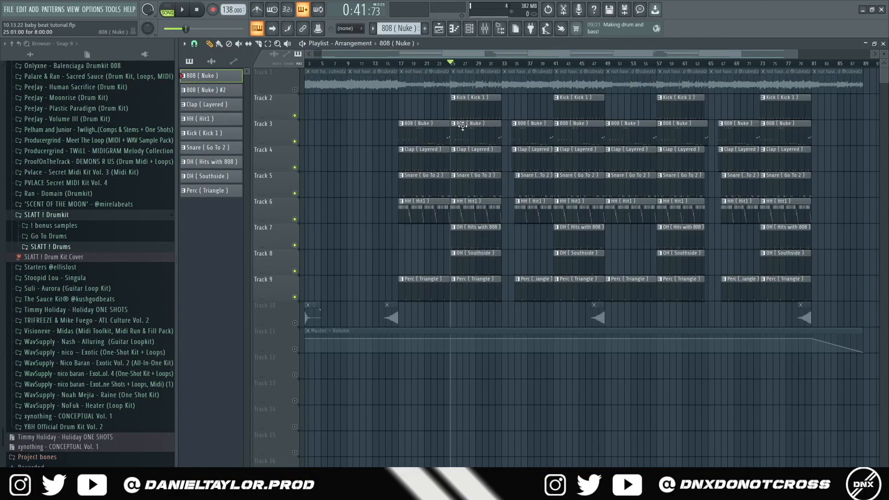
Step: Open the Kick ( Kick 1 ) pattern's notes and play them together with the other drums
double_click(487, 112)
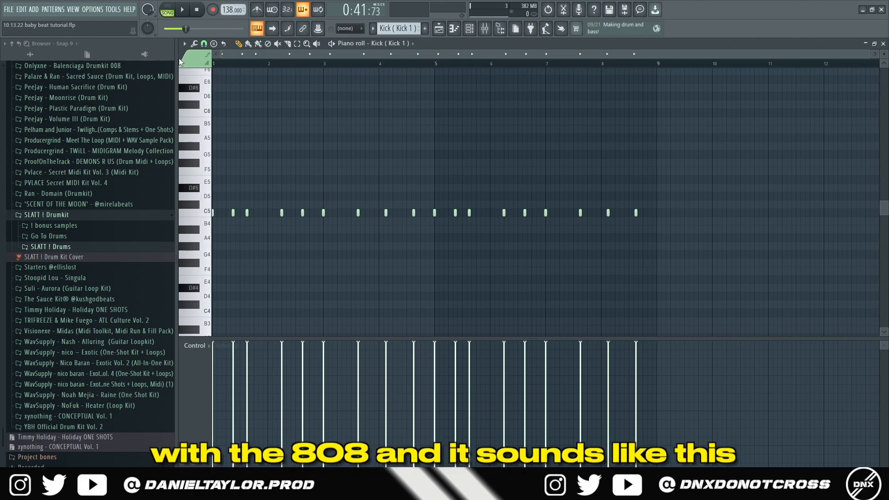
key("space")
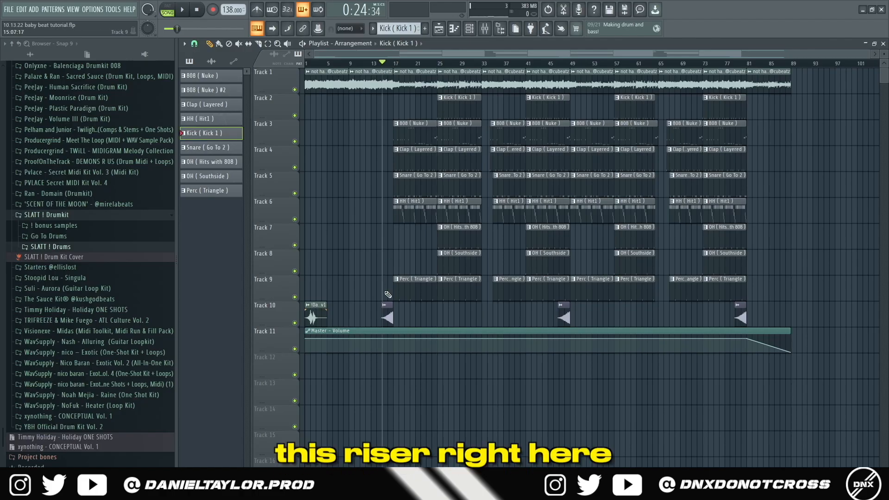
Step: Unmute Tracks 1 to 9 so the whole arrangement plays alongside the risers and the Master - Volume automation
scroll(388, 295, "up", 3)
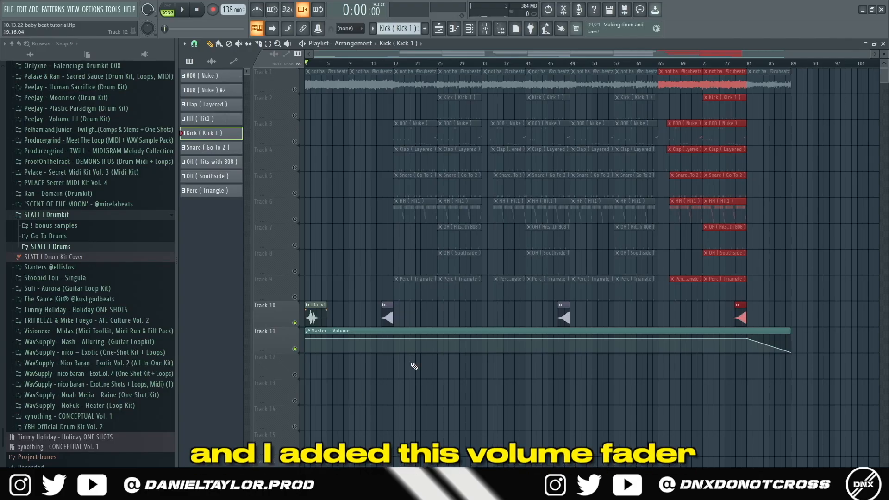
right_click(295, 90)
right_click(295, 91)
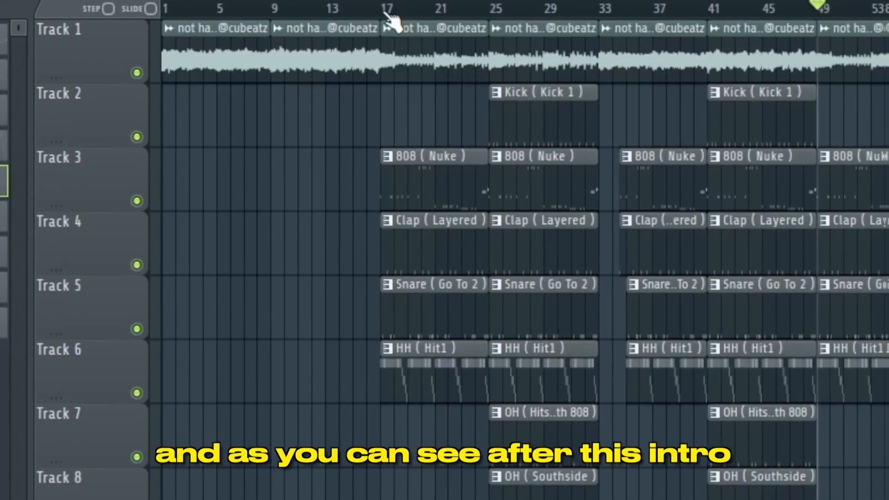
Step: Highlight the intro up to bar 17 and the 808, clap, snare, hi-hat and triangle clips of bars 17 to 25, clearing the selection at the end
left_click_drag(395, 64, 306, 64)
left_click(364, 64, "ctrl")
left_click_drag(392, 14, 616, 71)
left_click_drag(272, 1, 388, 442)
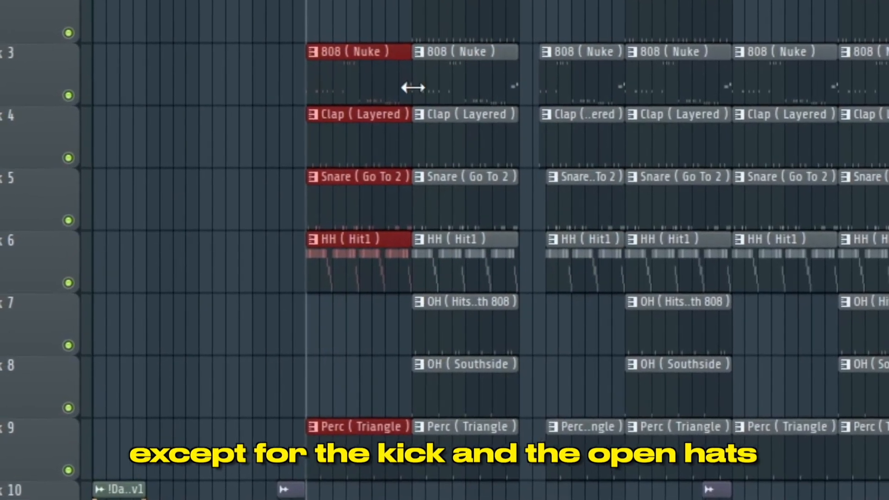
left_click_drag(304, 1, 515, 1)
key("ctrl+d")
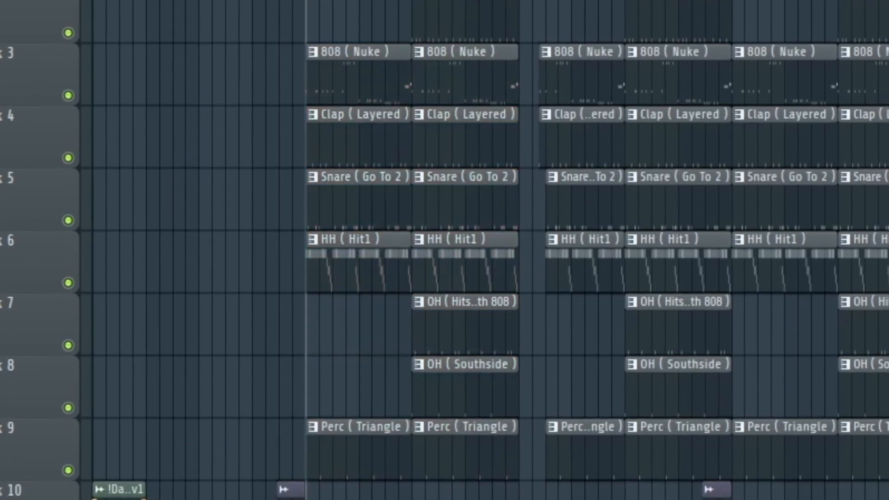
Step: Select the drum clips from bar 17 to bar 33, including the kick and open hats that start at bar 25
left_click_drag(402, 320, 506, 413)
left_click_drag(547, 19, 720, 477)
left_click_drag(541, 473, 542, 471)
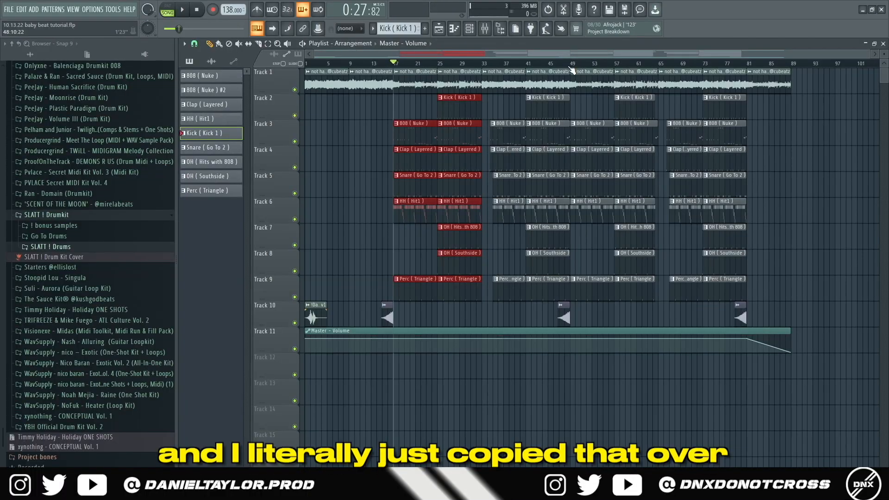
Step: Review the copied sections by selecting bars 49 to 65 and 65 to 81 in turn, and the outro up to bar 89
left_click_drag(572, 66, 436, 72)
left_click_drag(580, 74, 640, 289)
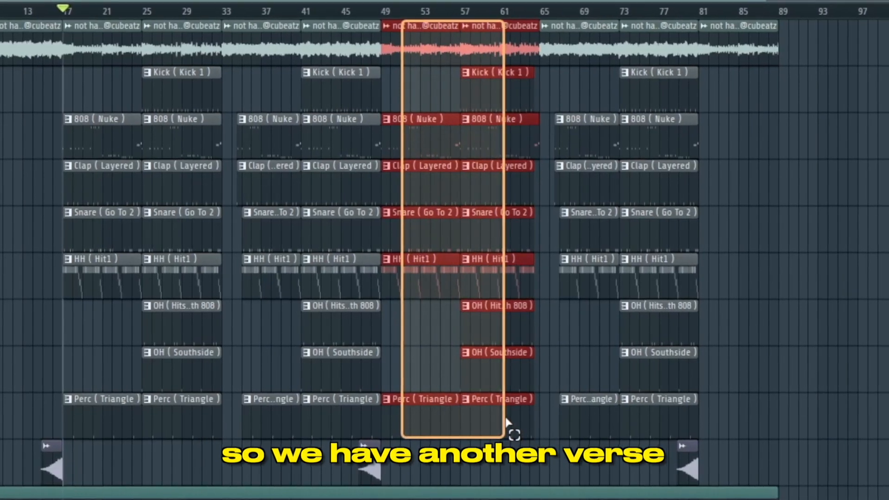
left_click_drag(668, 74, 666, 283)
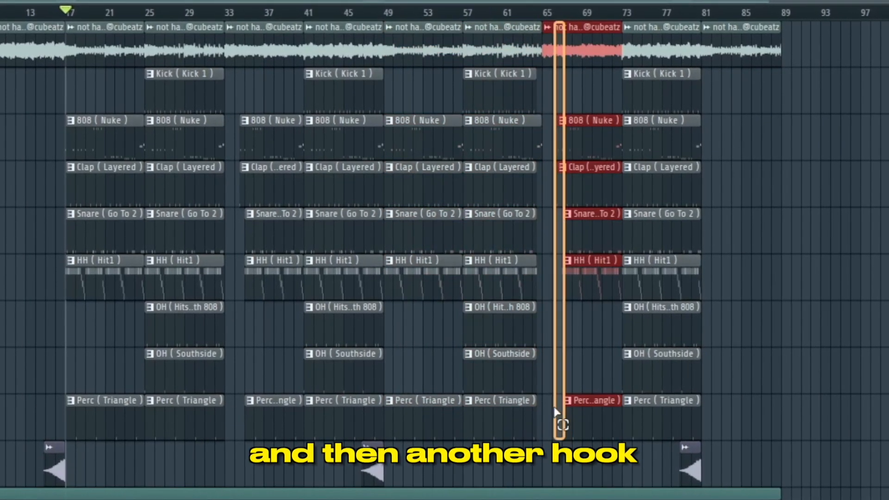
left_click_drag(556, 411, 693, 420)
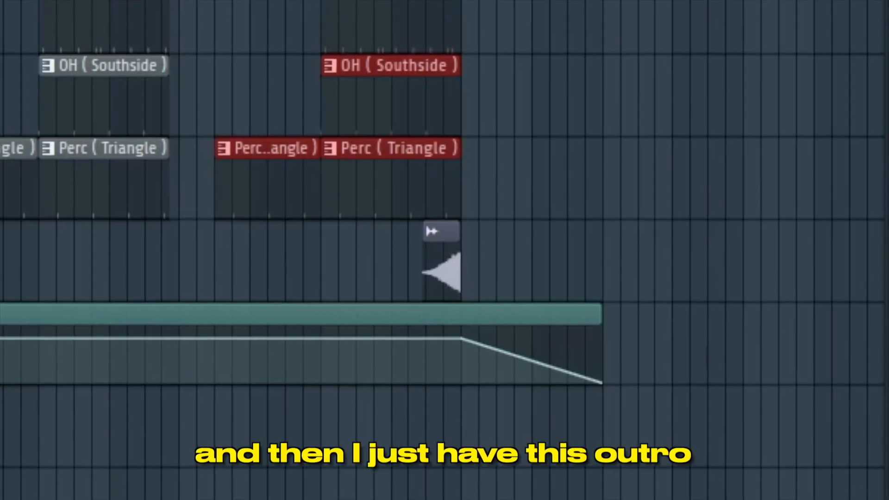
left_click_drag(770, 1, 518, 389)
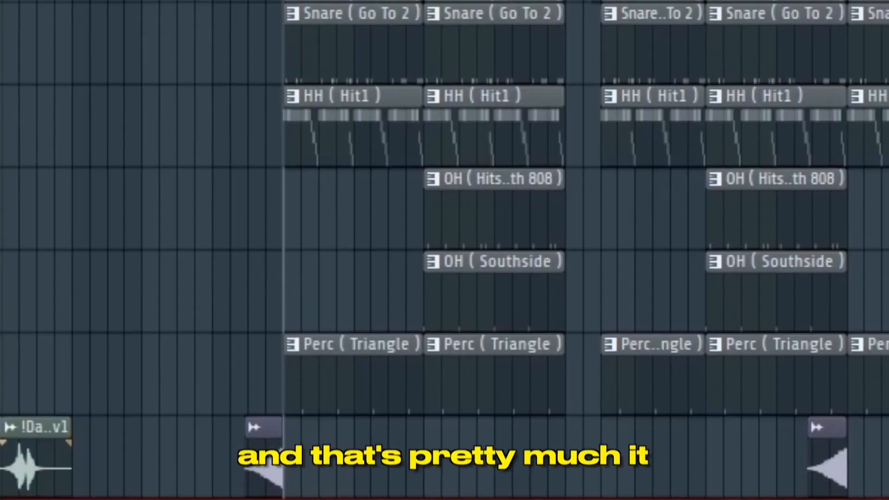